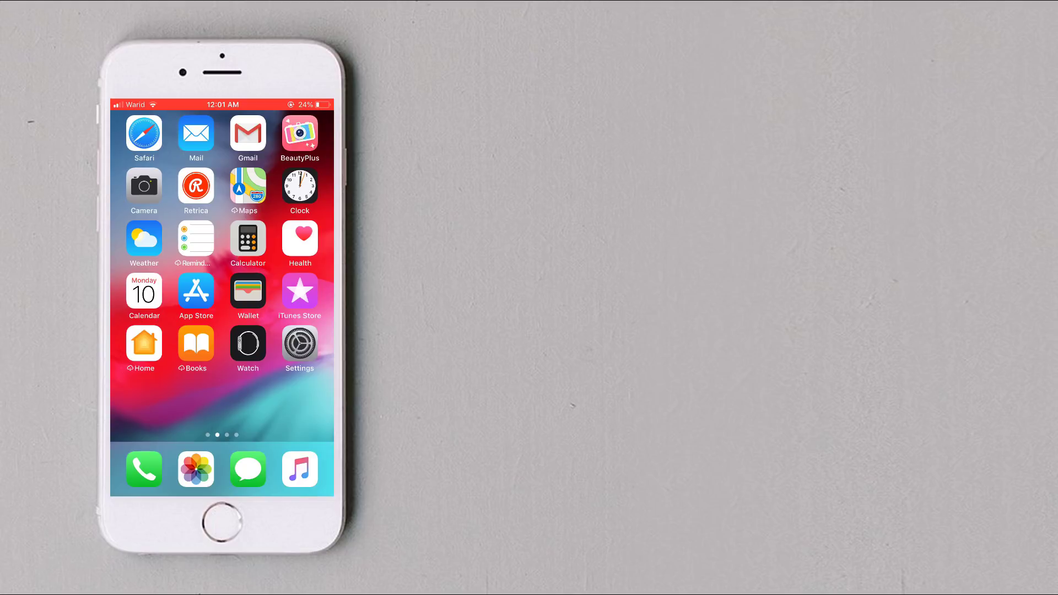
Open the iOS Photos library and scroll its timeline through 2017 to late December
left_click(195, 469)
scroll(223, 303, "down", 5)
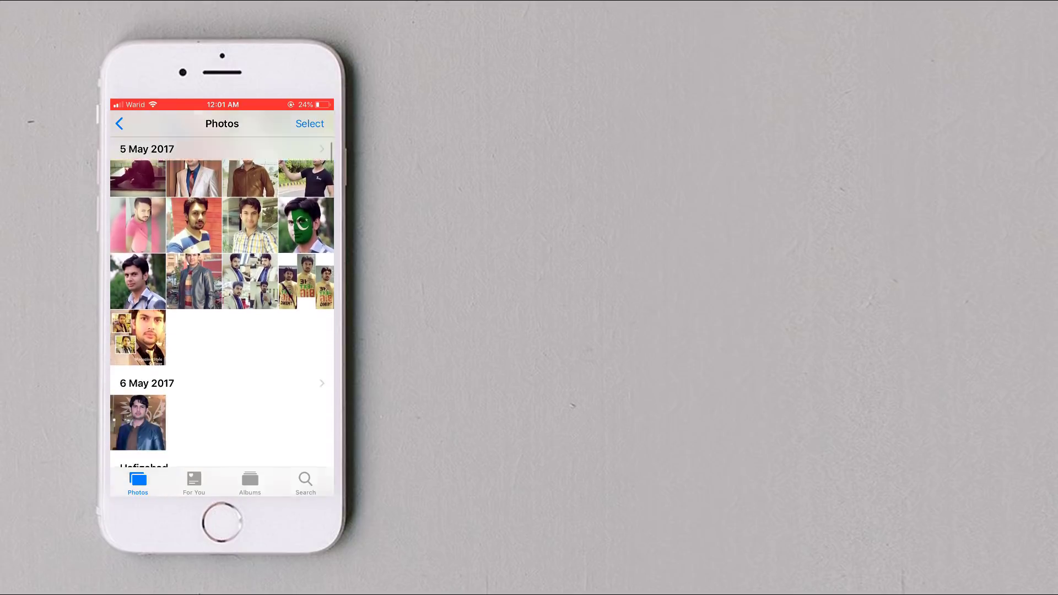
scroll(222, 303, "down", 3)
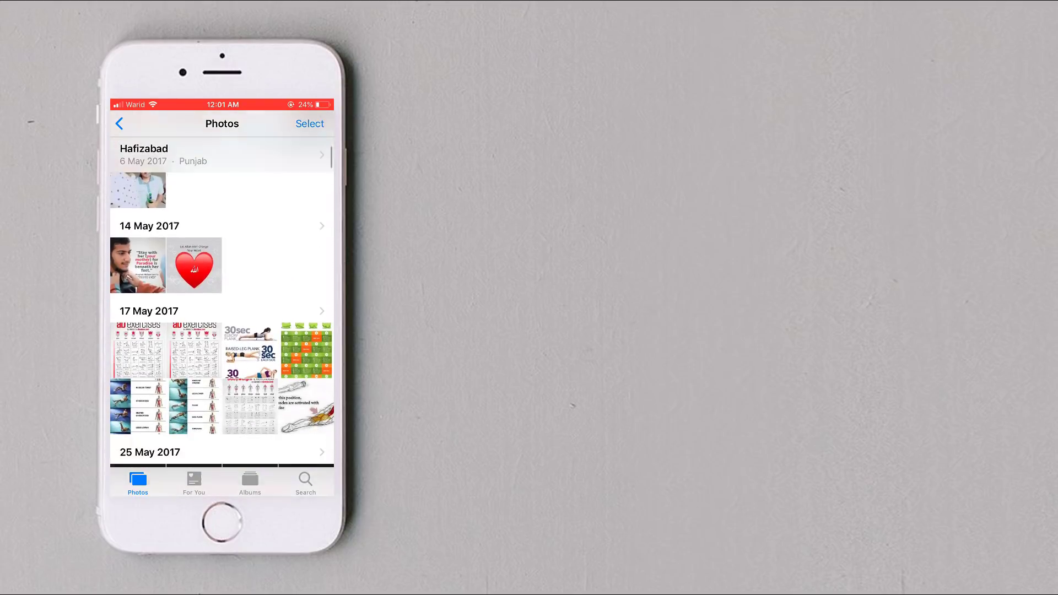
scroll(222, 303, "down", 3)
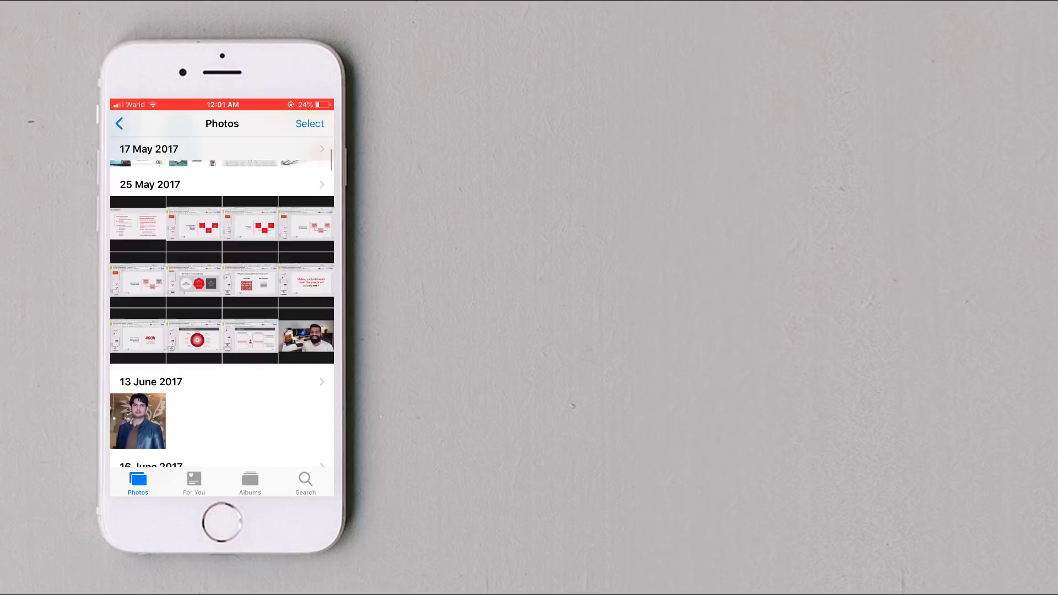
scroll(222, 303, "down", 3)
scroll(222, 303, "down", 5)
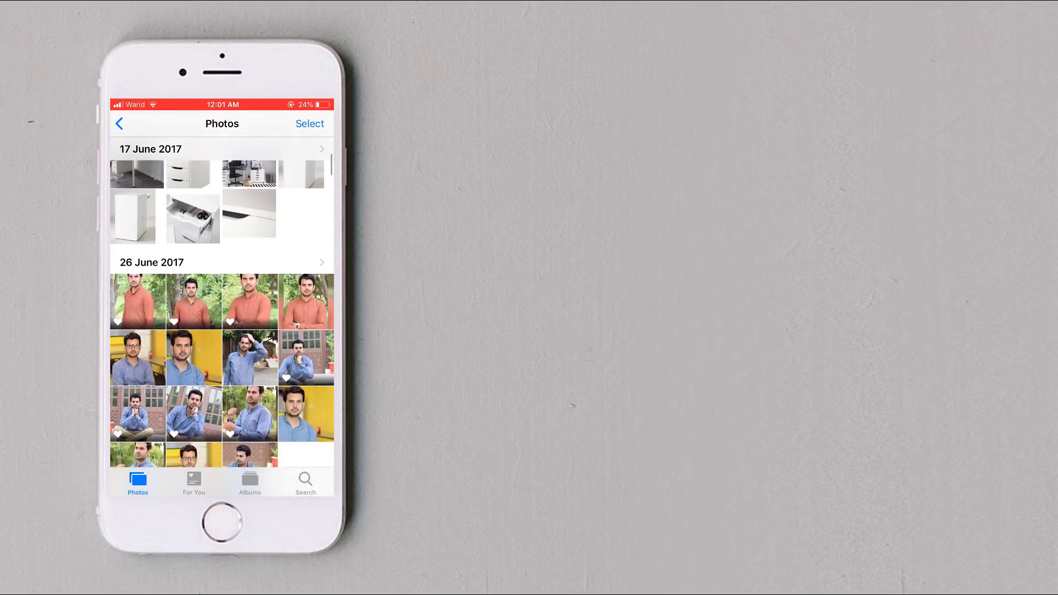
scroll(222, 314, "down", 5)
scroll(222, 314, "down", 5)
scroll(222, 303, "down", 1)
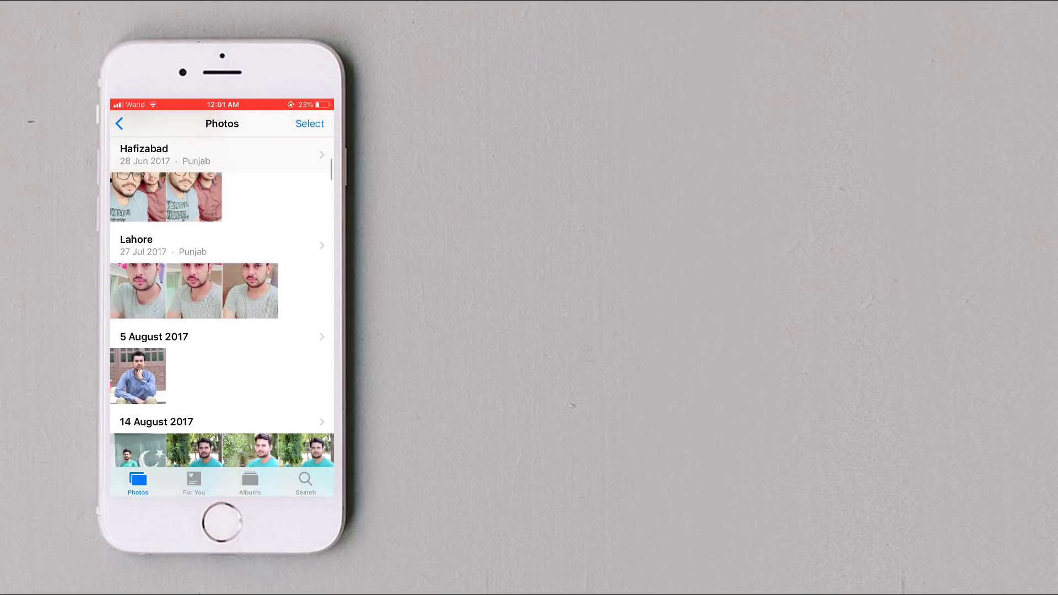
scroll(222, 303, "down", 3)
scroll(222, 304, "down", 3)
scroll(222, 303, "down", 1)
scroll(222, 303, "down", 1)
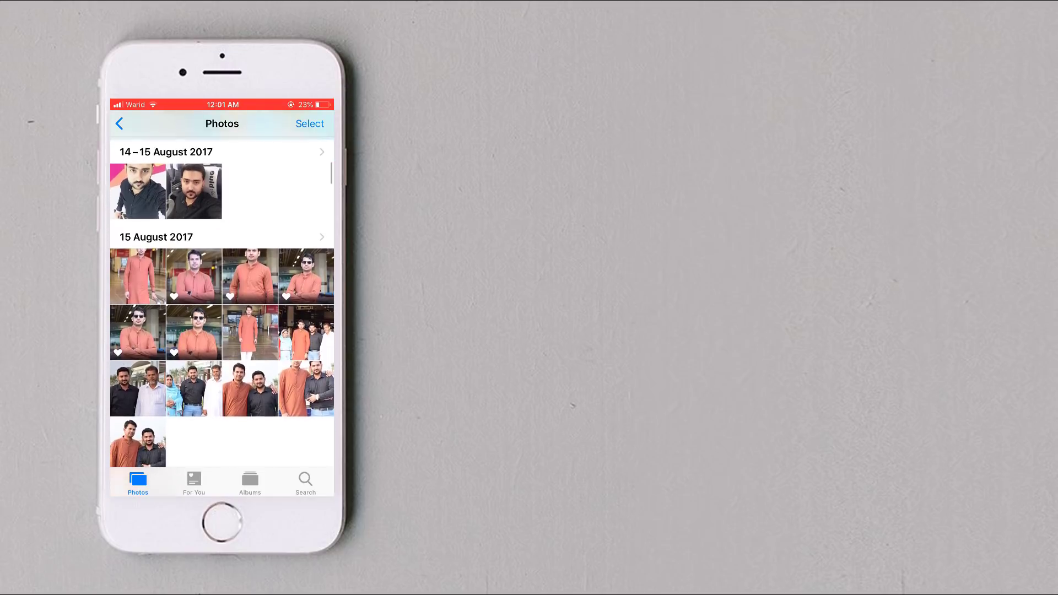
scroll(222, 303, "down", 5)
scroll(223, 304, "down", 3)
scroll(222, 303, "down", 1)
scroll(222, 303, "down", 5)
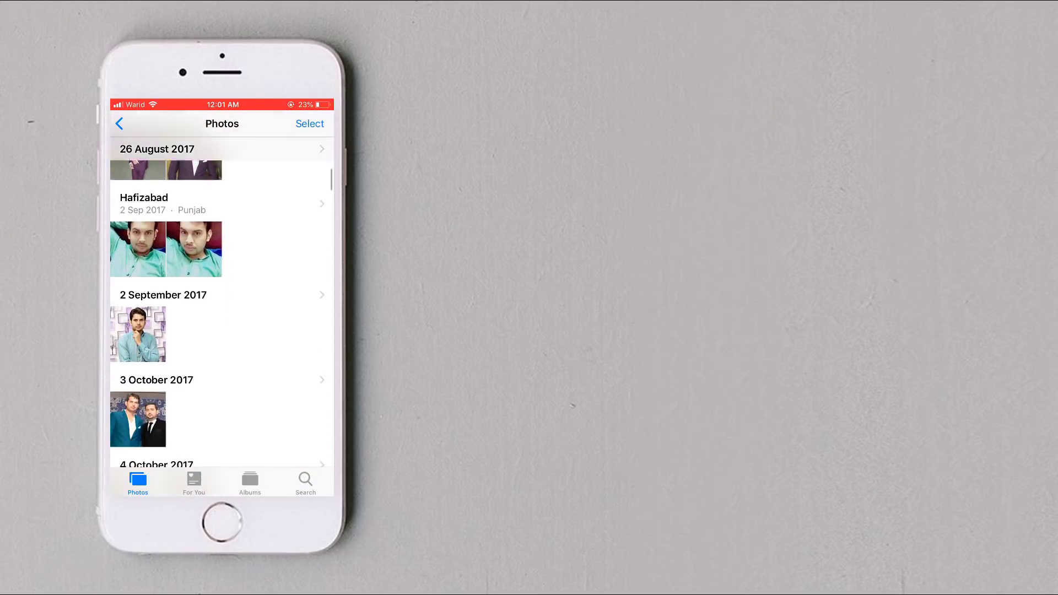
scroll(222, 304, "down", 3)
scroll(222, 303, "down", 1)
scroll(222, 303, "down", 2)
scroll(222, 303, "down", 3)
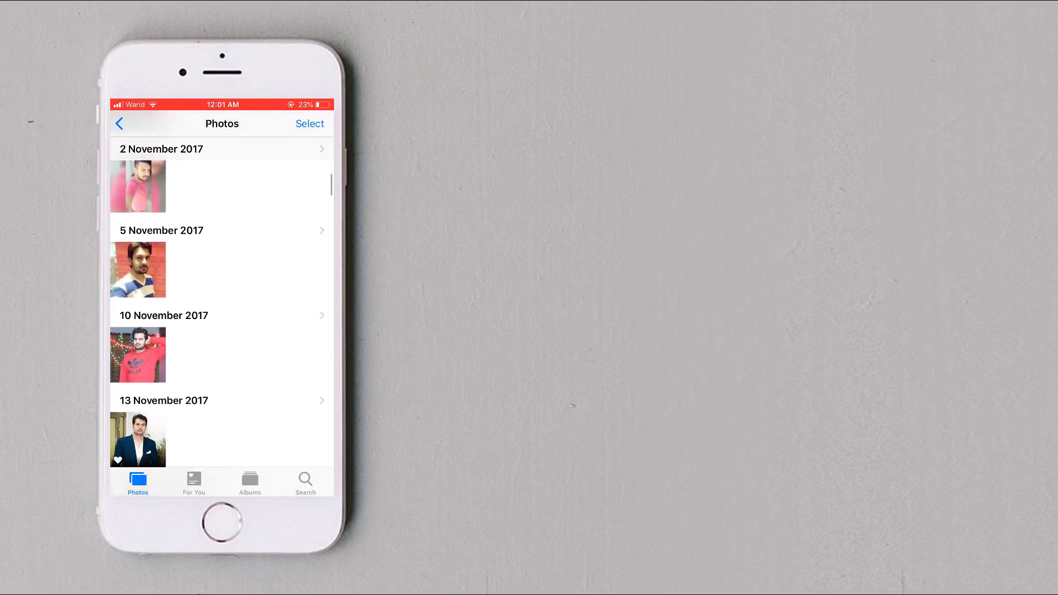
scroll(222, 304, "down", 2)
scroll(222, 303, "down", 3)
scroll(222, 303, "down", 4)
scroll(222, 303, "down", 3)
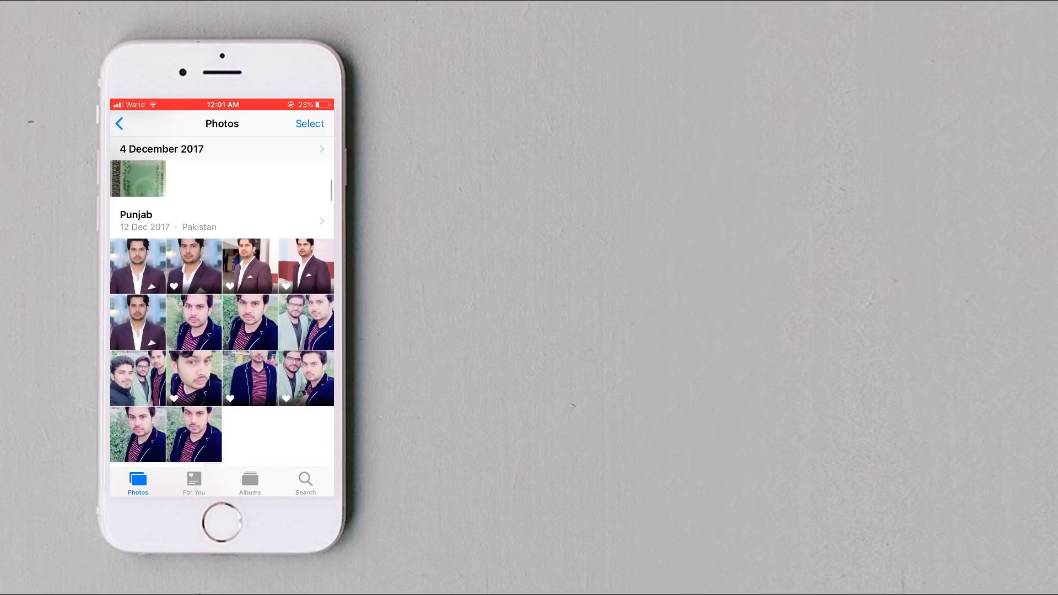
scroll(223, 303, "down", 1)
scroll(222, 304, "down", 3)
scroll(222, 303, "down", 5)
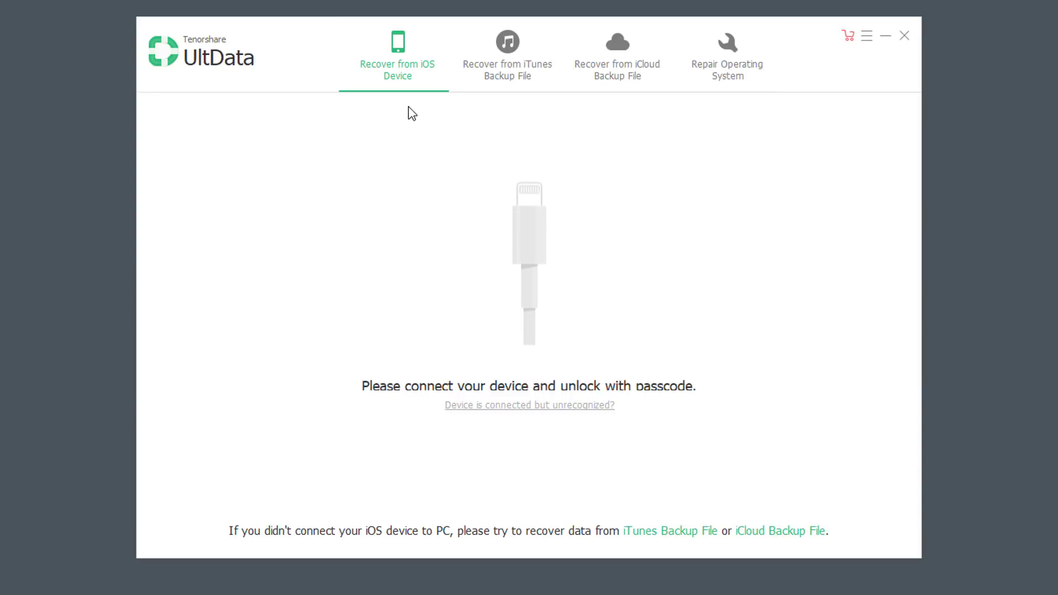
Preview the iTunes Backup, iCloud Backup and Repair OS modes, then return to Recover from iOS Device
left_click(522, 64)
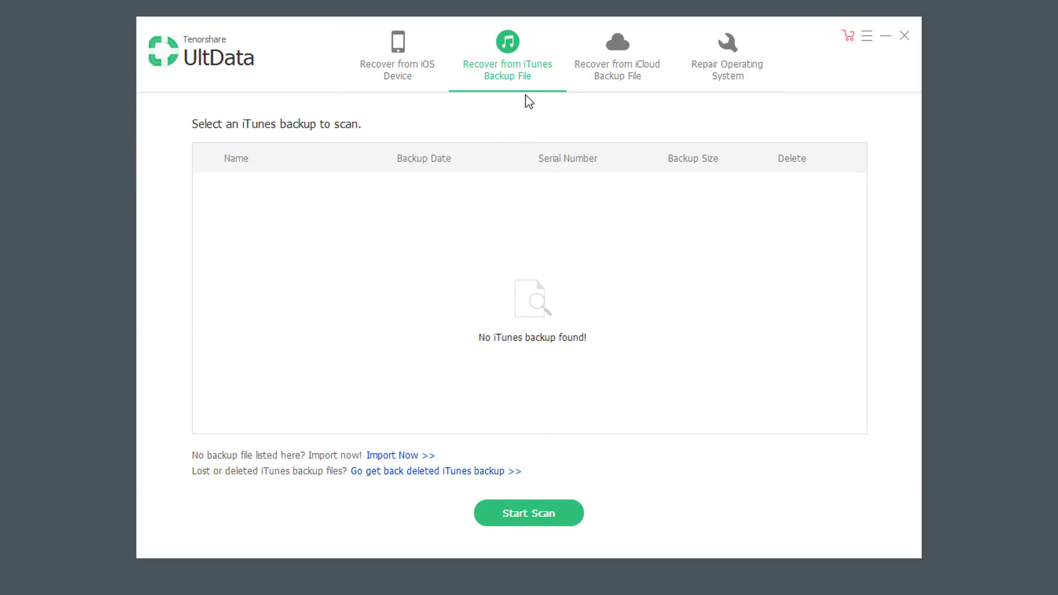
left_click(595, 88)
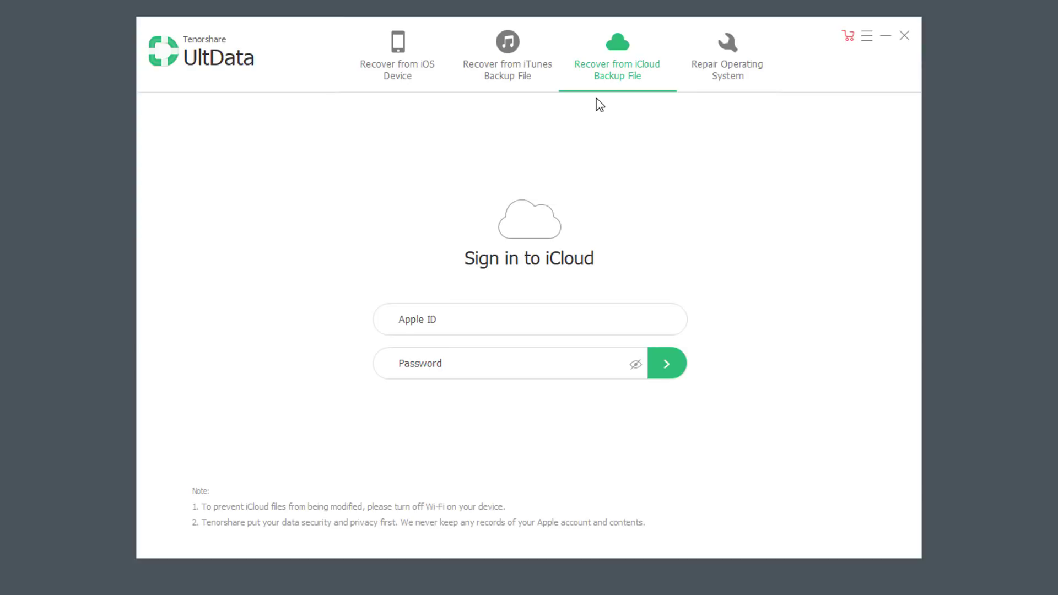
left_click(722, 89)
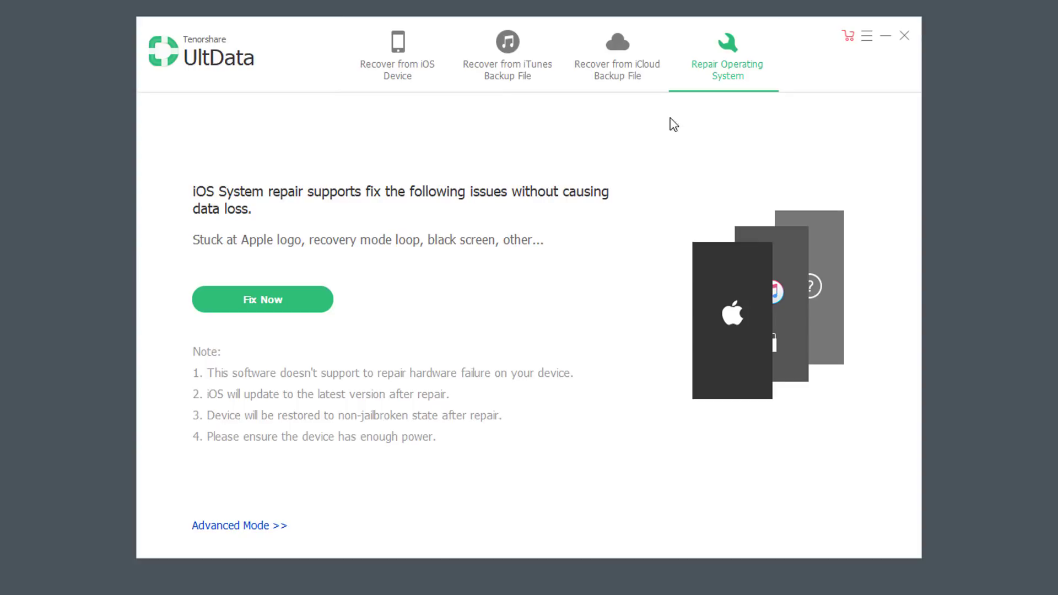
left_click(412, 74)
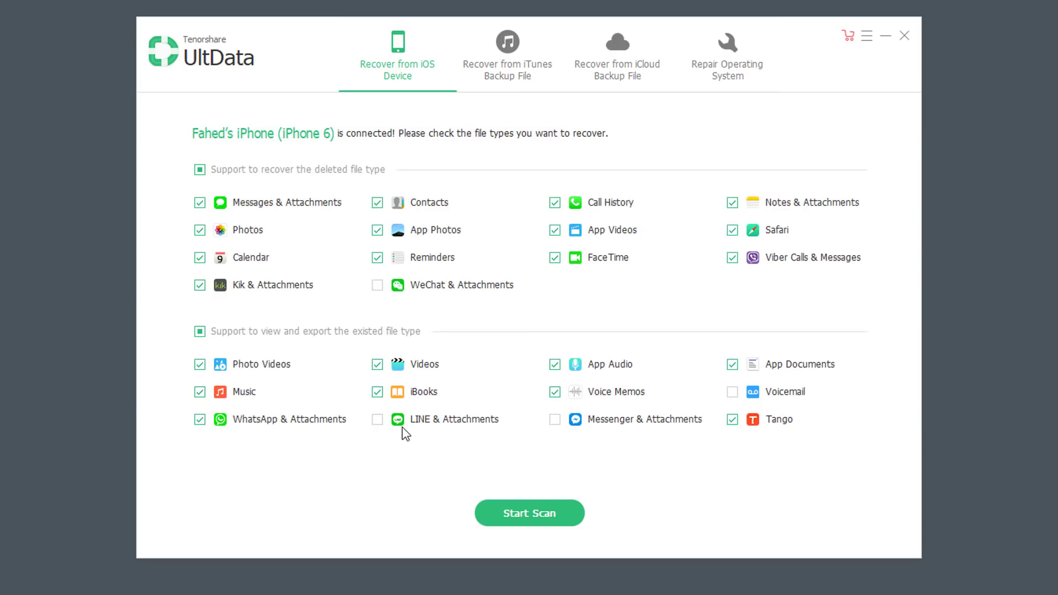
Exclude App Photos, App Videos, Safari, Reminders, Kik, App Audio and Tango, then scan the iPhone
left_click(377, 231)
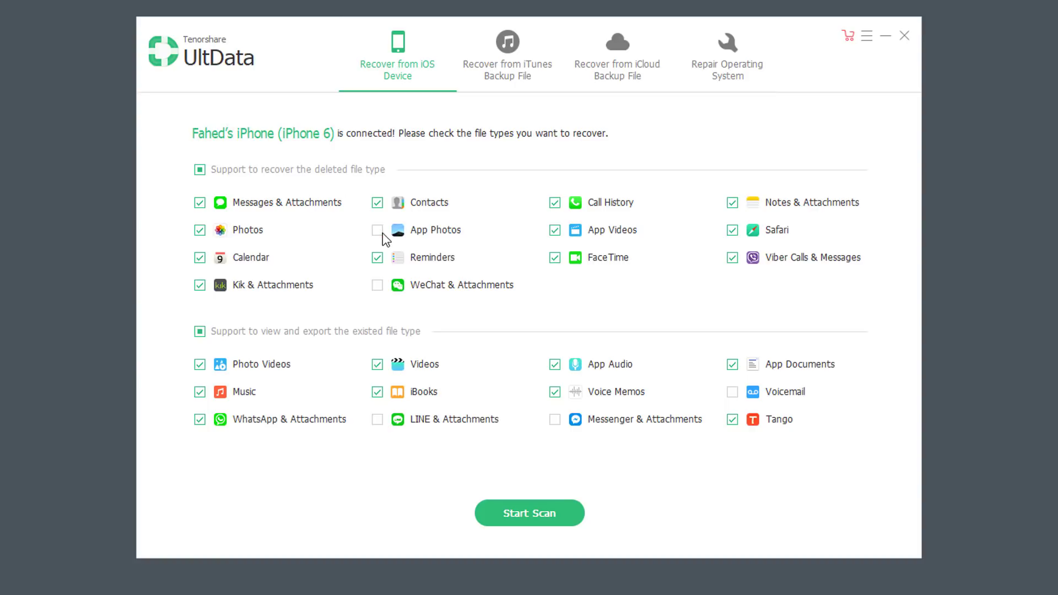
left_click(555, 231)
left_click(735, 228)
left_click(379, 257)
left_click(200, 285)
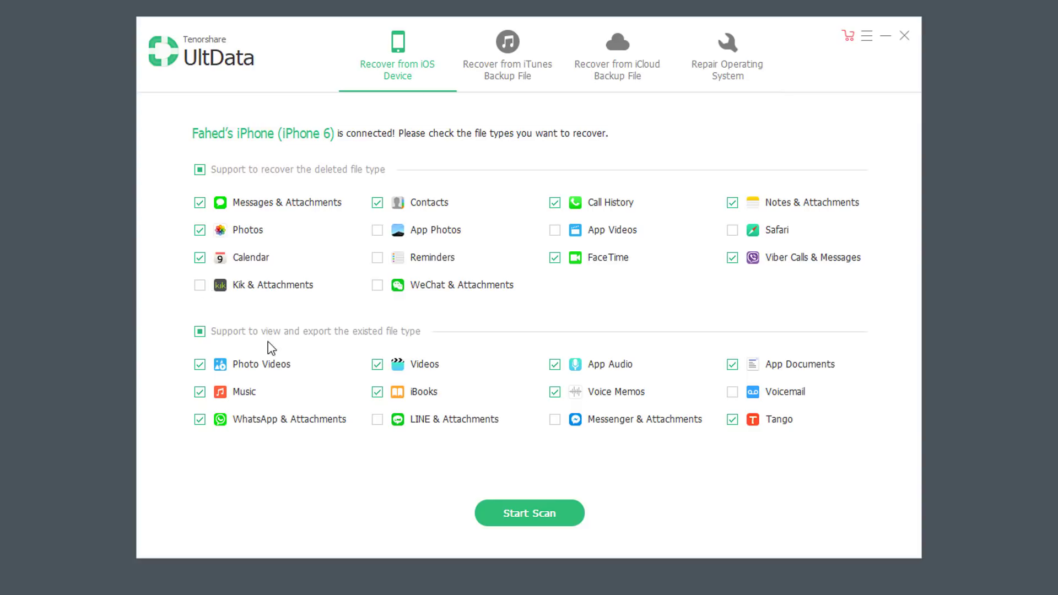
left_click(553, 368)
left_click(733, 420)
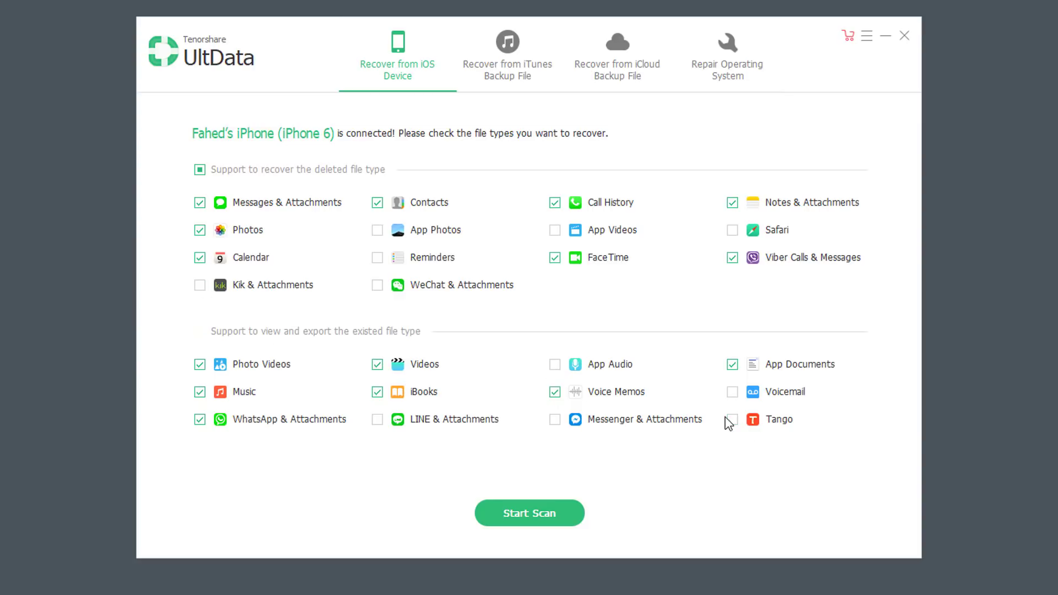
left_click(573, 520)
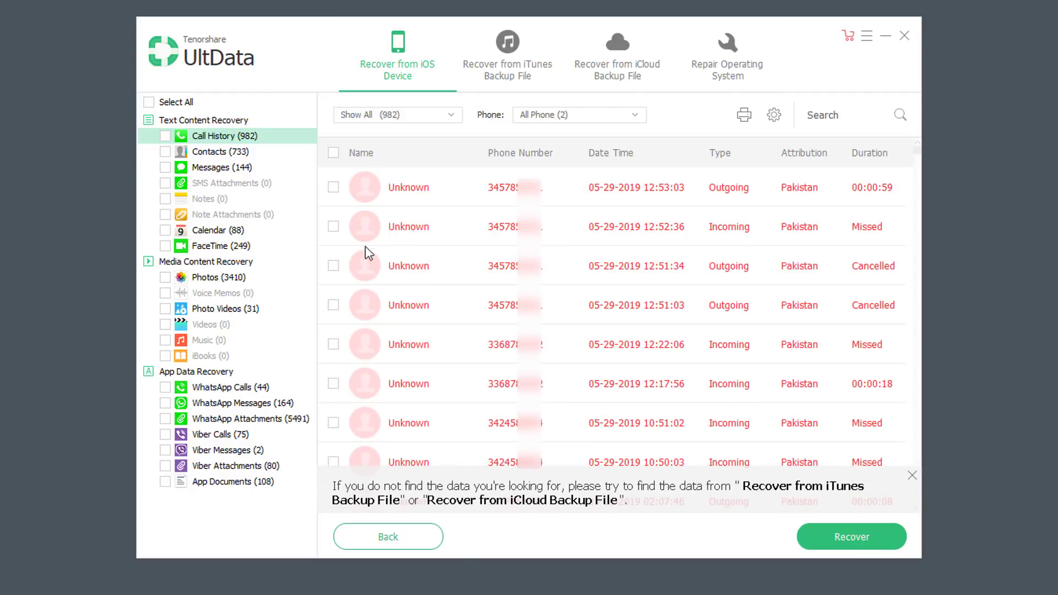
Browse the recovered contacts and mark the contact Lucas for recovery
left_click(239, 157)
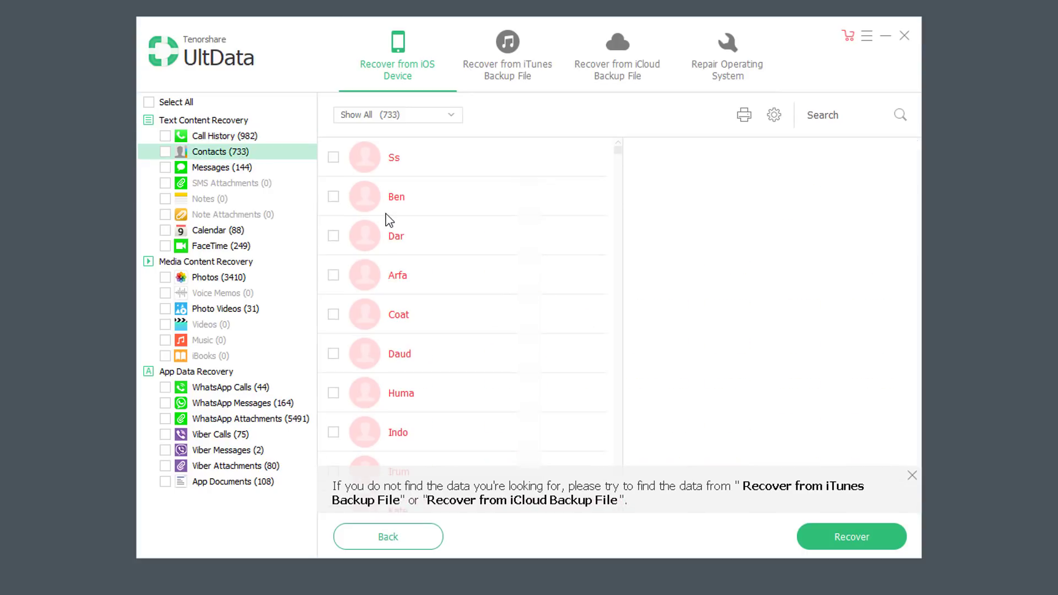
scroll(390, 220, "down", 1)
scroll(392, 215, "down", 3)
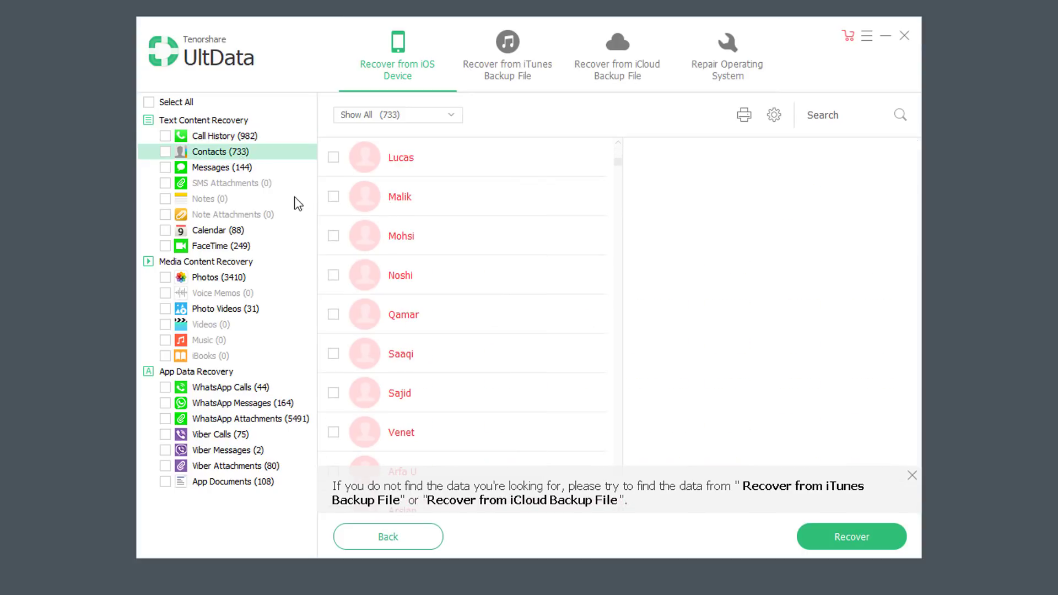
left_click(165, 152)
Review the recovered messages and photo videos, ending on the recovered photos grid
left_click(220, 168)
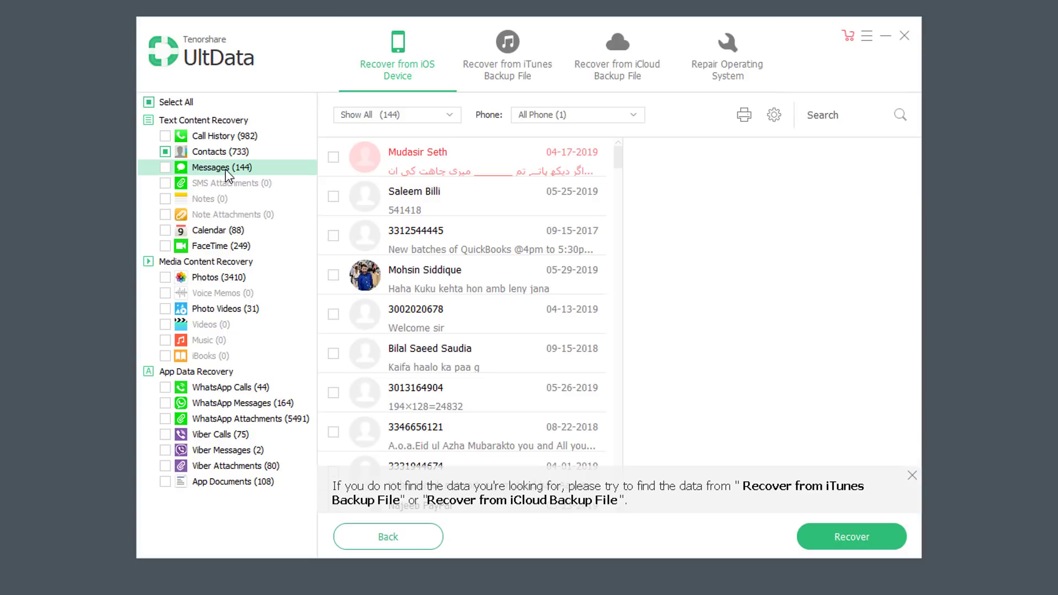
left_click(222, 283)
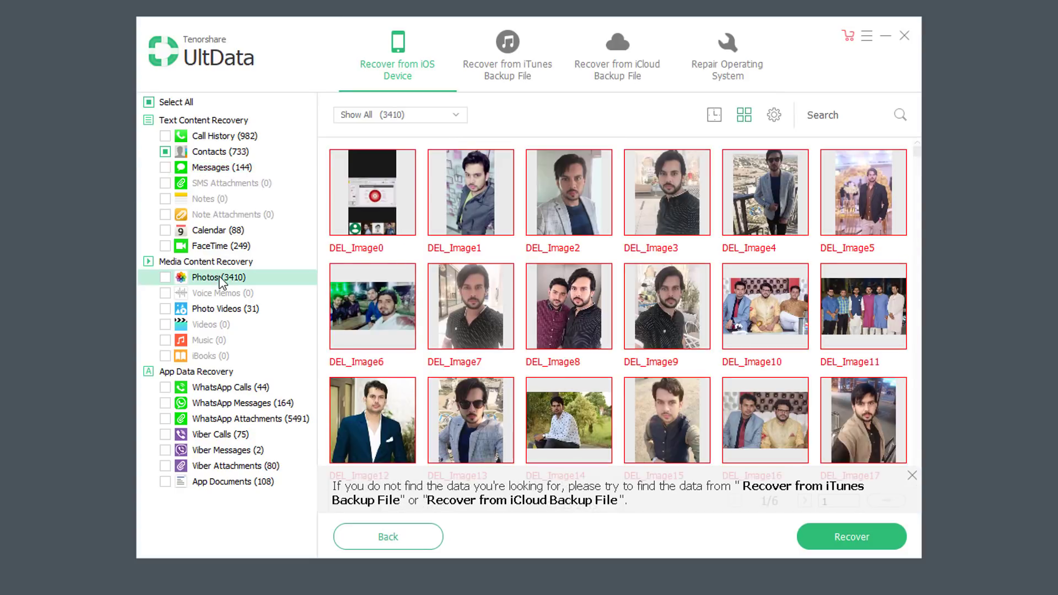
mouse_move(918, 150)
left_mouse_down()
mouse_move(921, 176)
mouse_move(924, 146)
left_mouse_up()
left_click(260, 306)
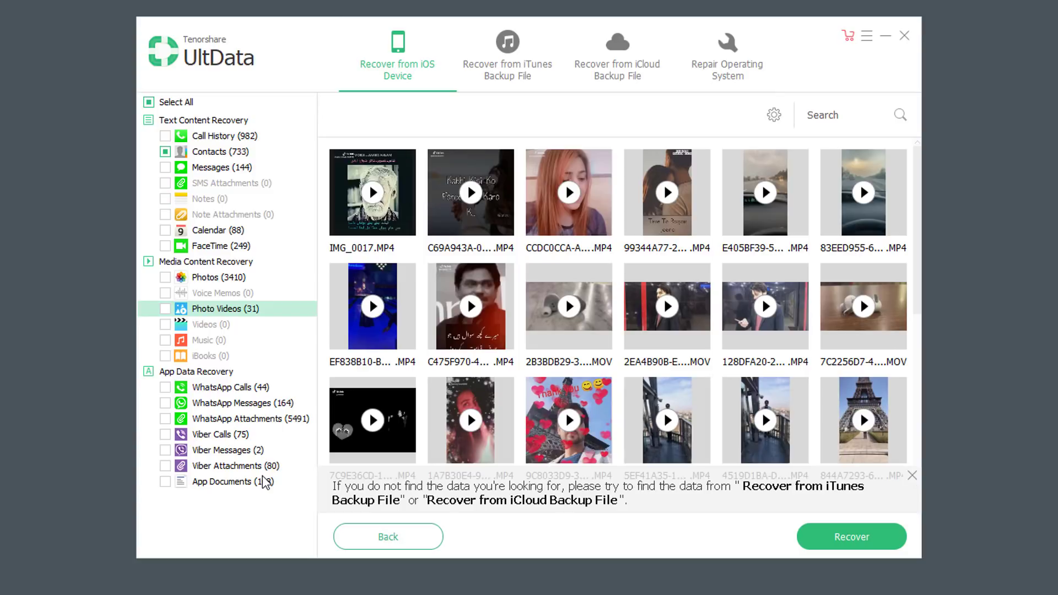
left_click(229, 283)
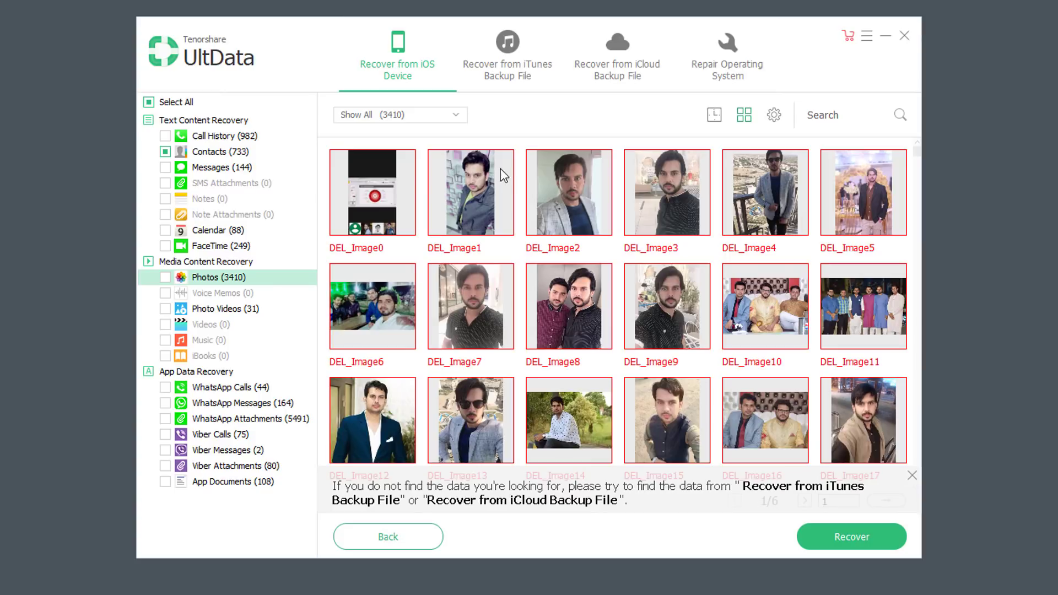
Mark all recovered photos and photo videos for recovery
left_click(165, 277)
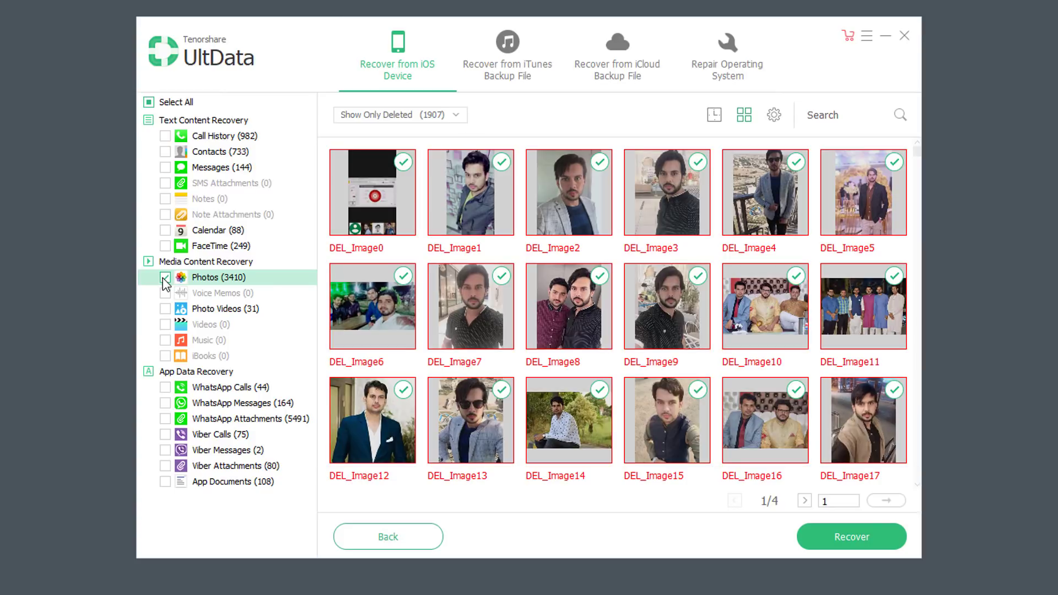
left_click(165, 309)
left_click(217, 278)
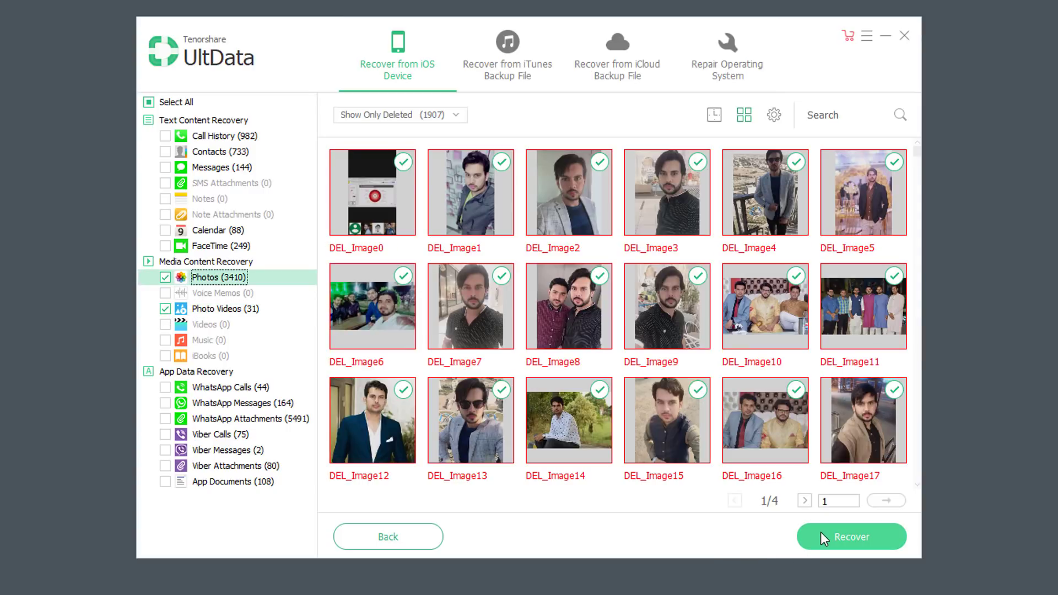
Recover the marked items to the Desktop and open the resulting Photos folder
left_click(821, 539)
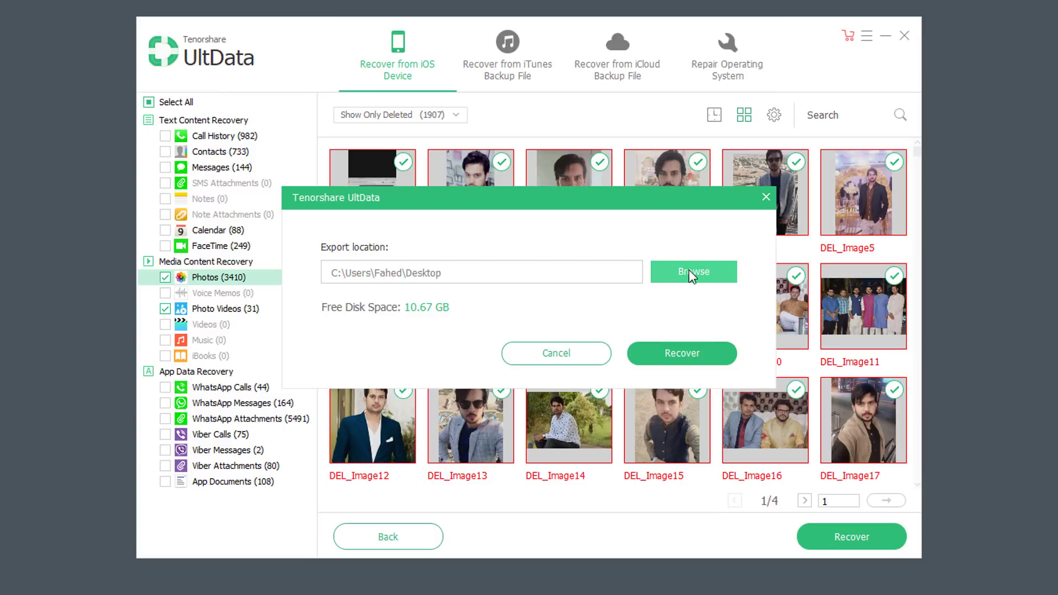
left_click(683, 353)
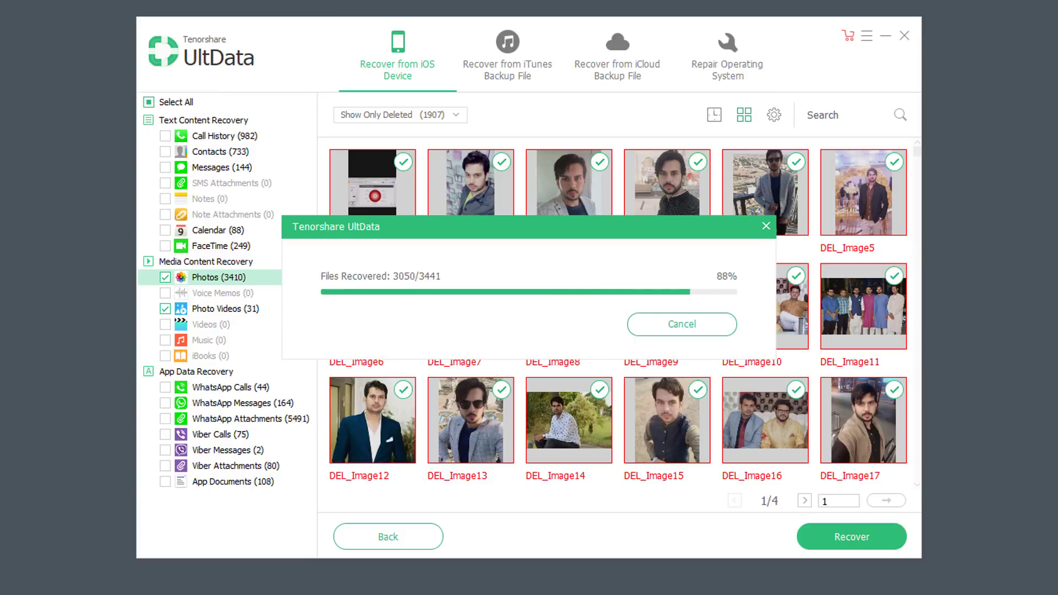
left_click(361, 124)
double_click(361, 124)
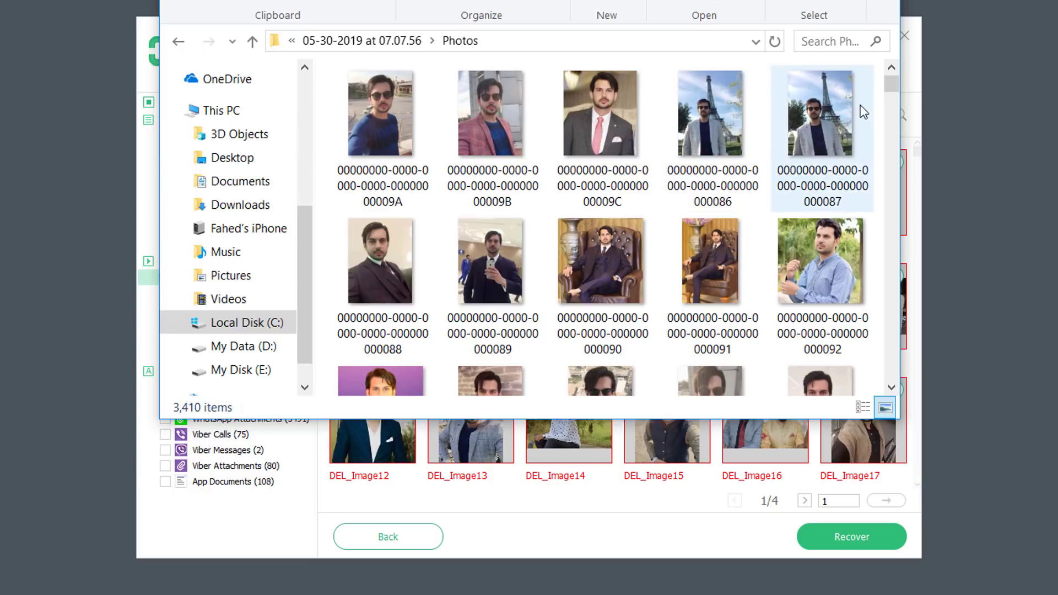
Scroll through the 3,410 recovered image thumbnails in the Explorer Photos folder
mouse_move(891, 87)
left_mouse_down()
mouse_move(893, 149)
mouse_move(896, 80)
left_mouse_up()
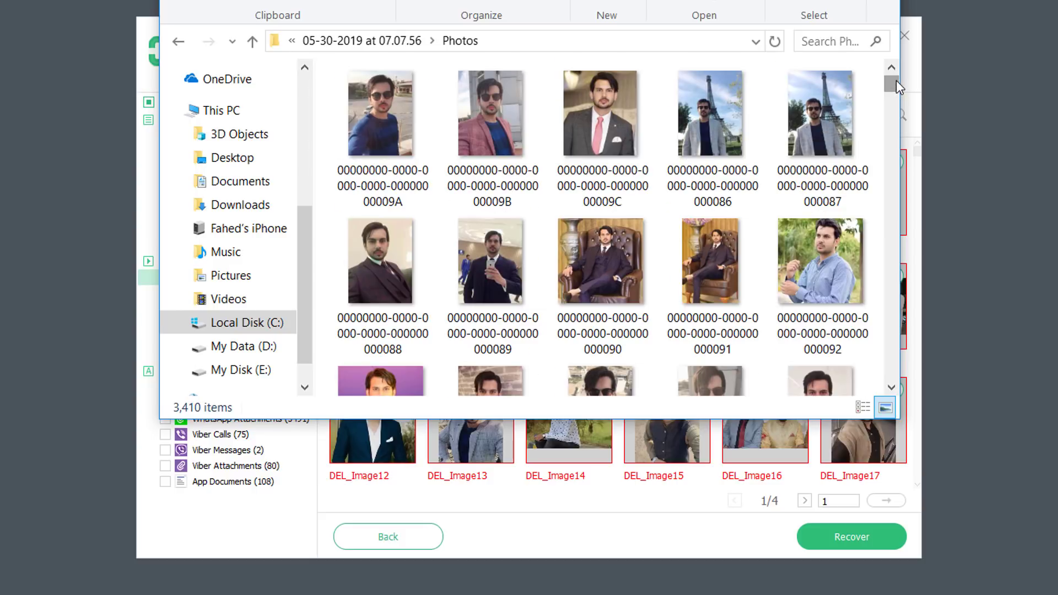